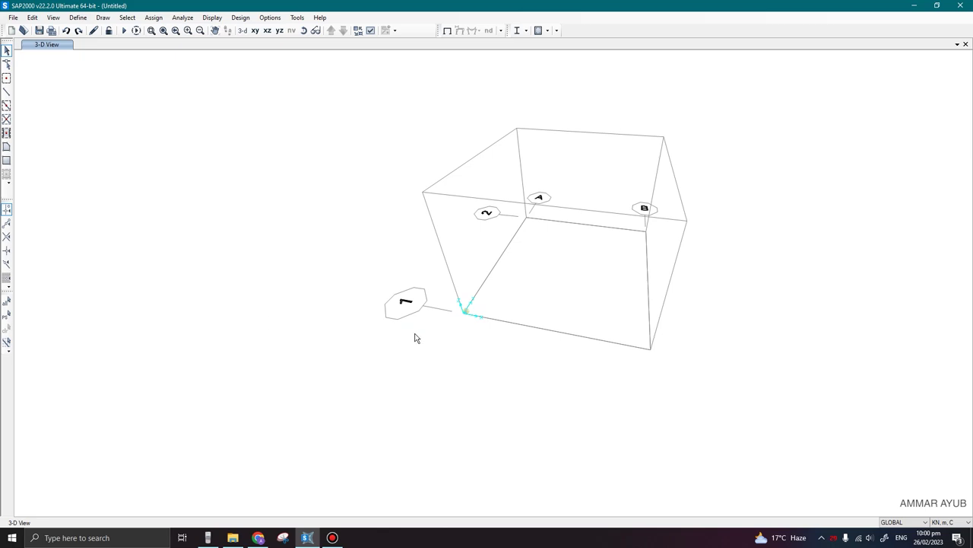
Draw a special joint at the grid origin with zero offsets and hide the grid lines.
click(7, 79)
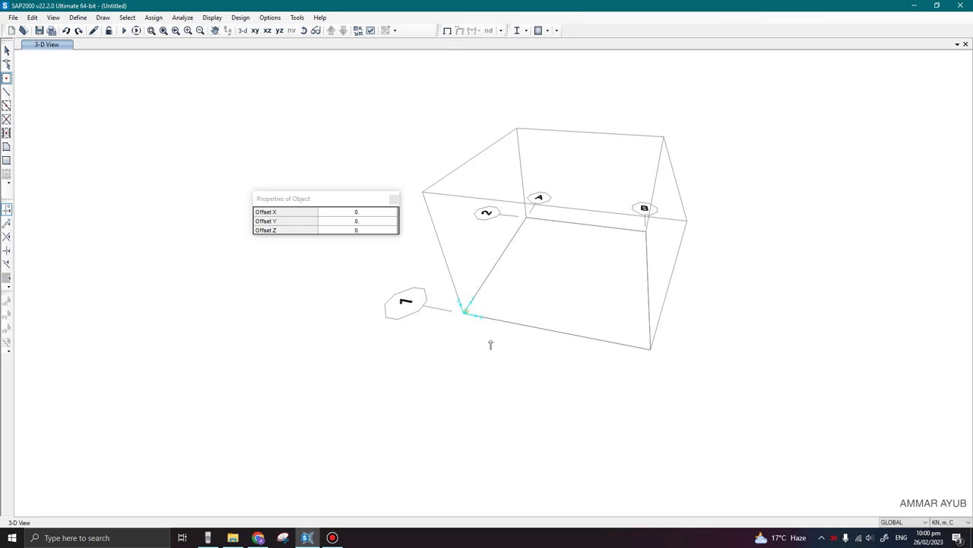
click(462, 314)
click(394, 199)
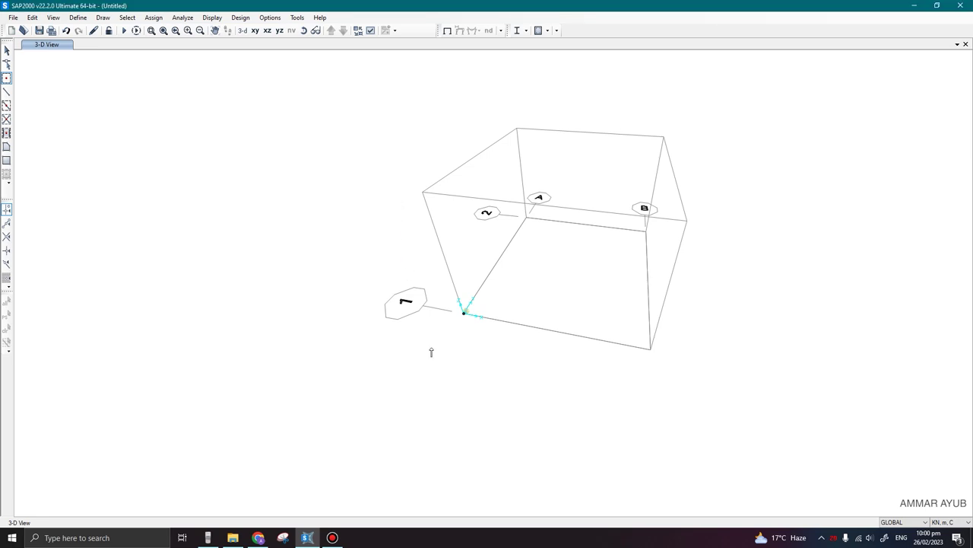
key(F7)
key(Escape)
Replicate the origin joint linearly once with a dx of 4 m.
drag(474, 260, 498, 317)
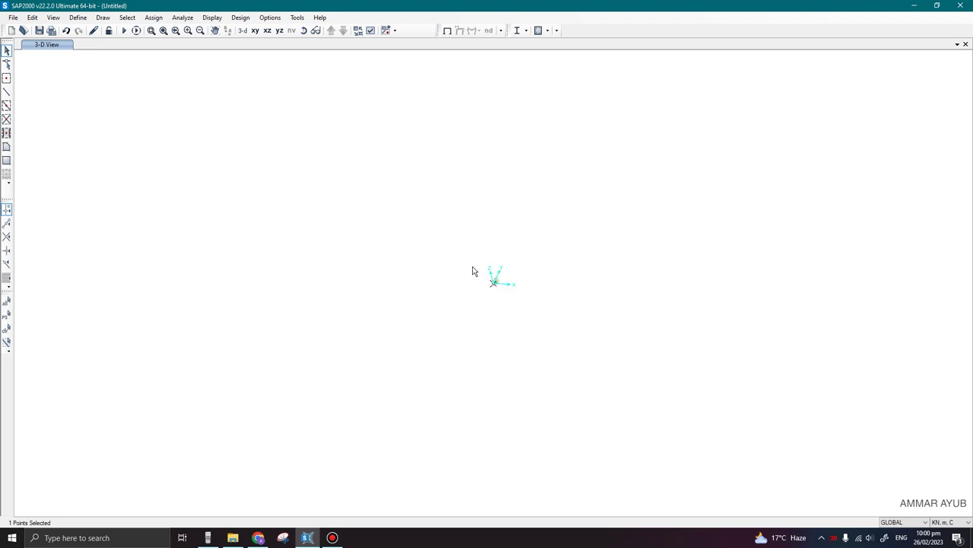
drag(475, 268, 511, 311)
key(ctrl+r)
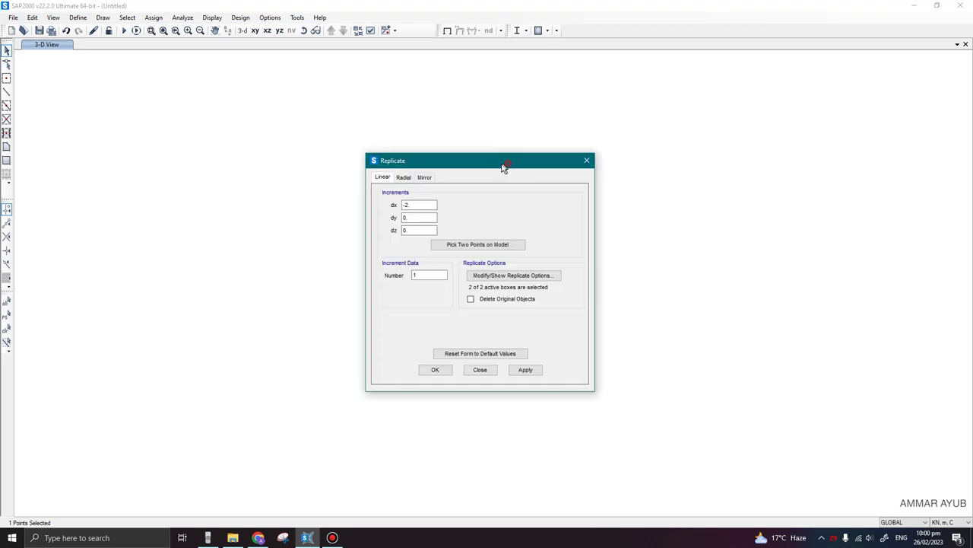
drag(504, 165, 328, 173)
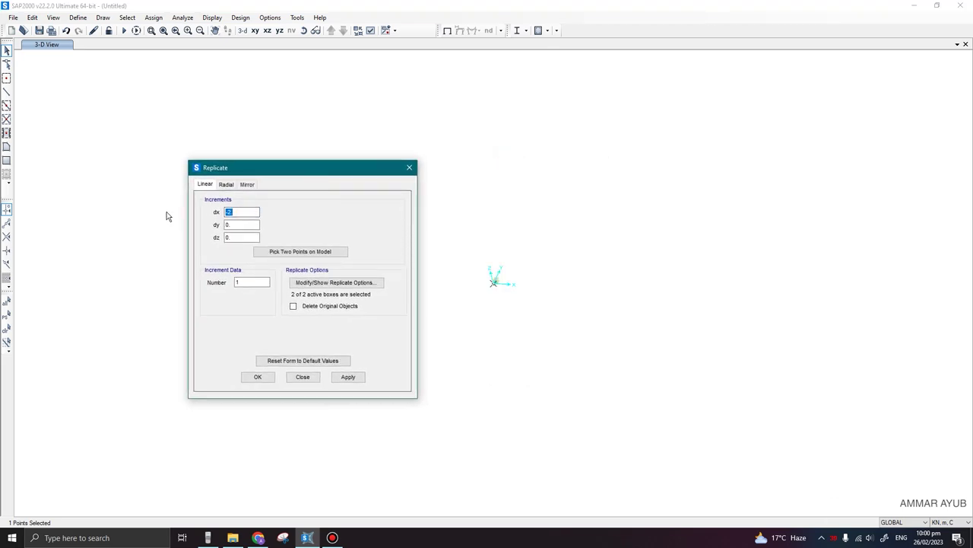
click(240, 212)
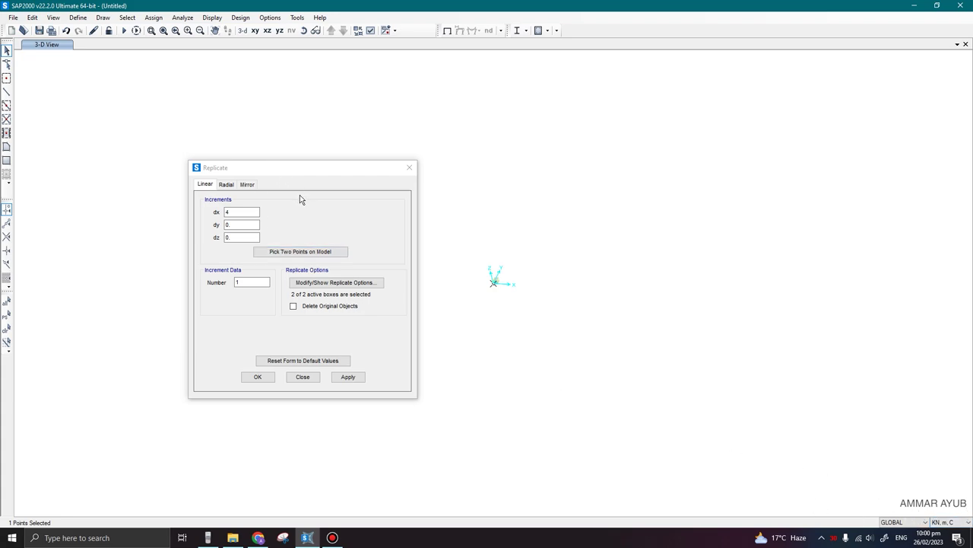
click(348, 377)
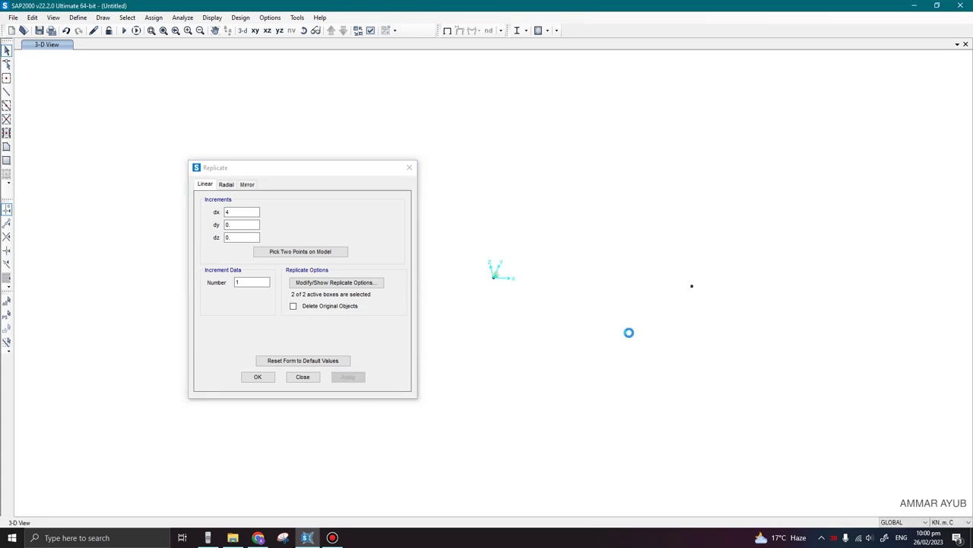
Replicate the origin joint again with a dx of -4 m and close the Replicate dialog.
click(348, 167)
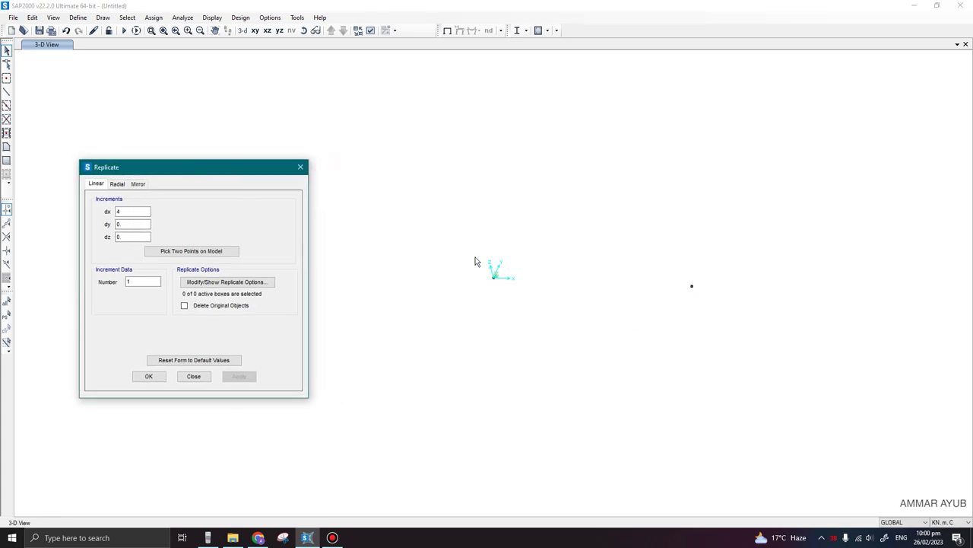
drag(477, 260, 519, 309)
click(139, 216)
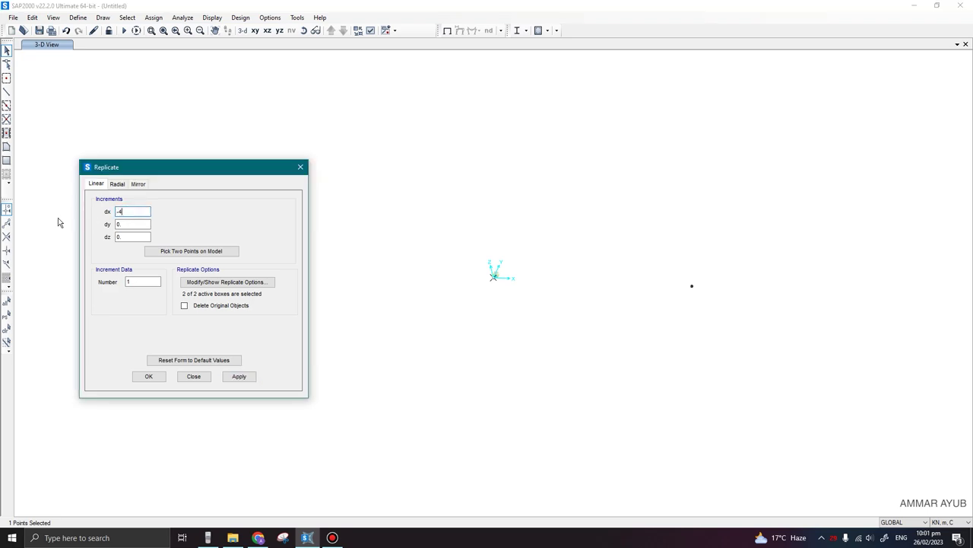
click(238, 376)
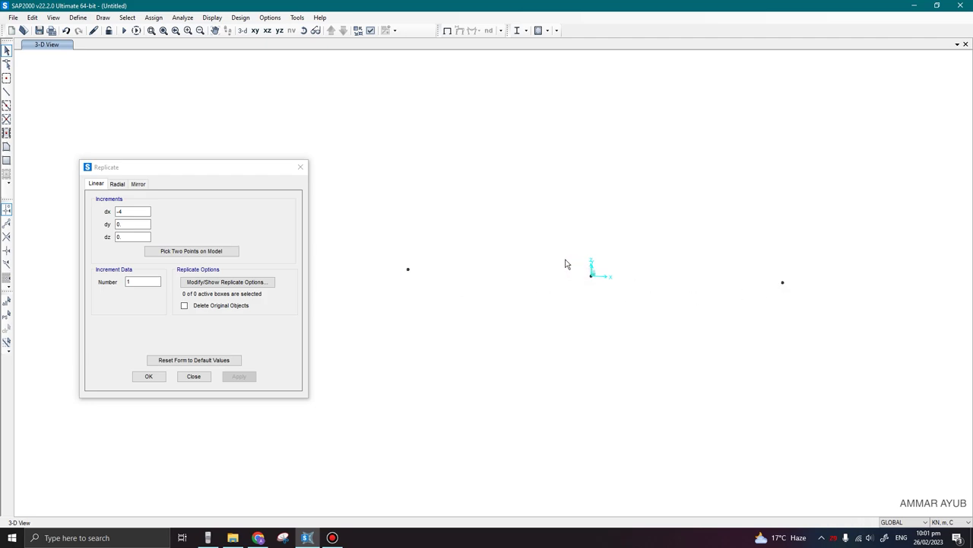
click(300, 167)
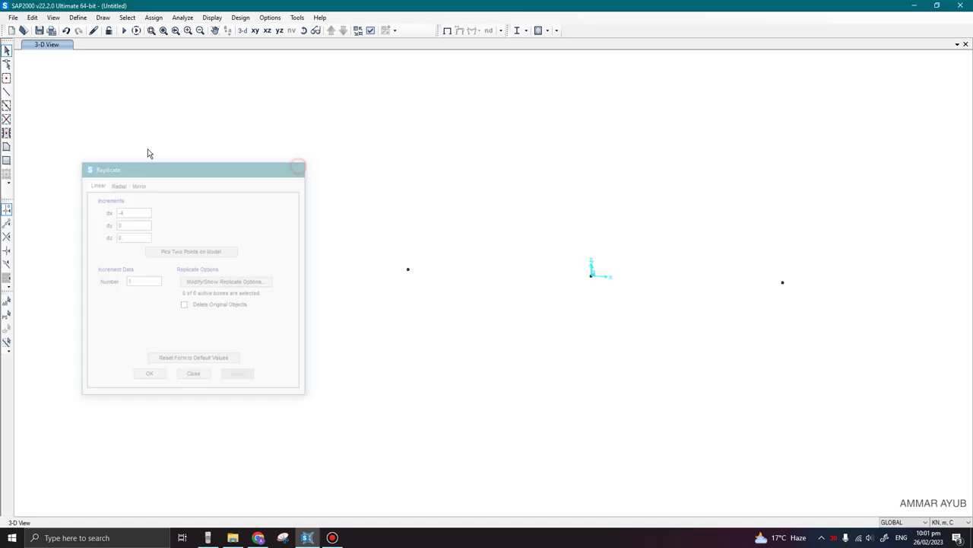
Start drawing a frame with section SHS100x4 and line object type Curved Frame.
click(6, 93)
click(288, 202)
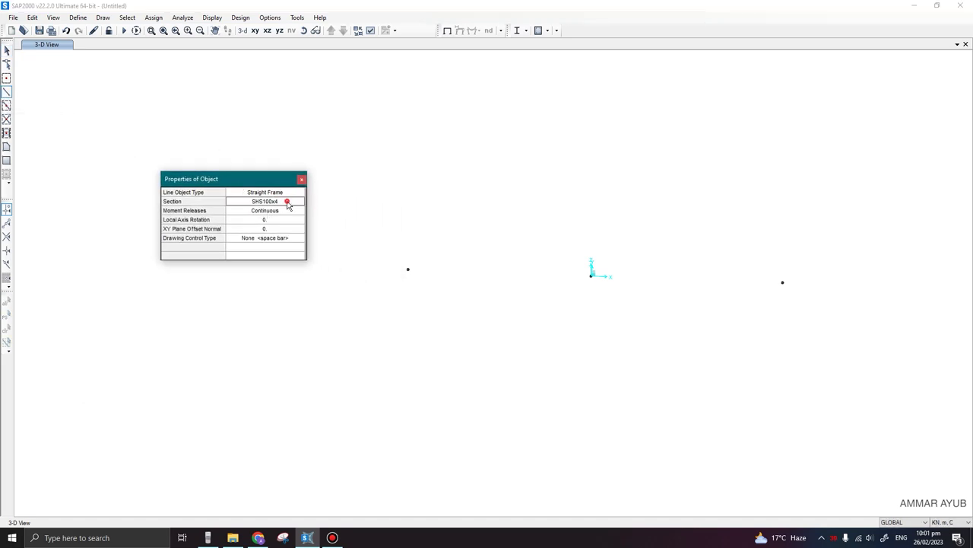
click(288, 202)
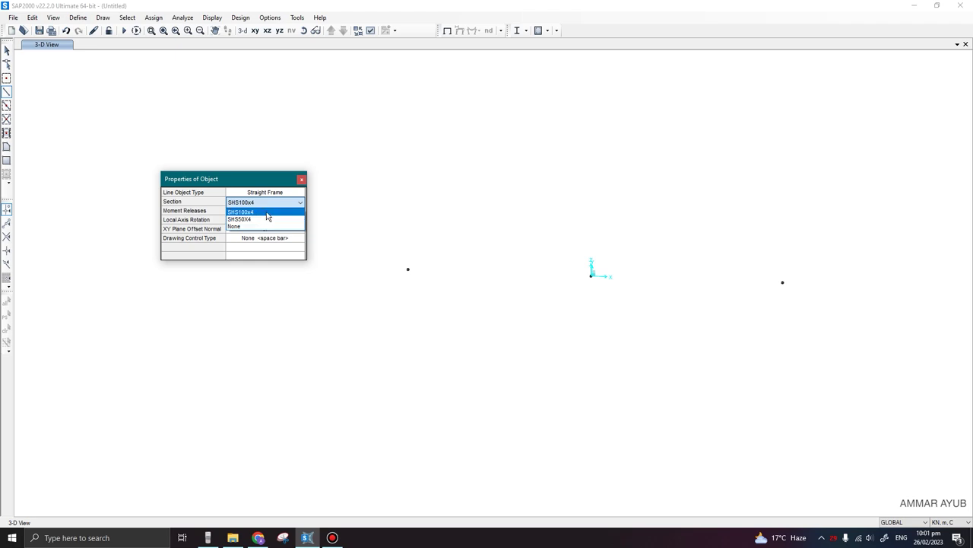
click(267, 212)
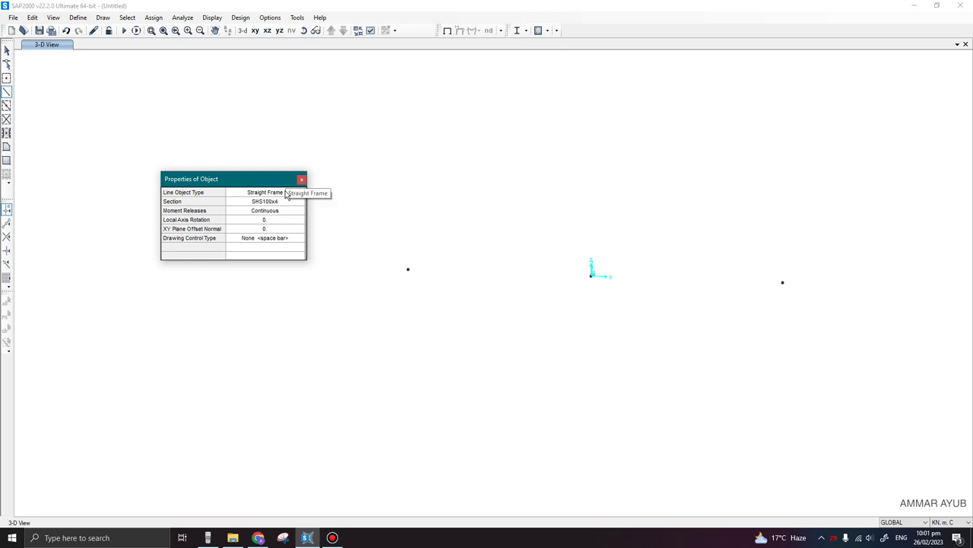
click(281, 193)
click(283, 193)
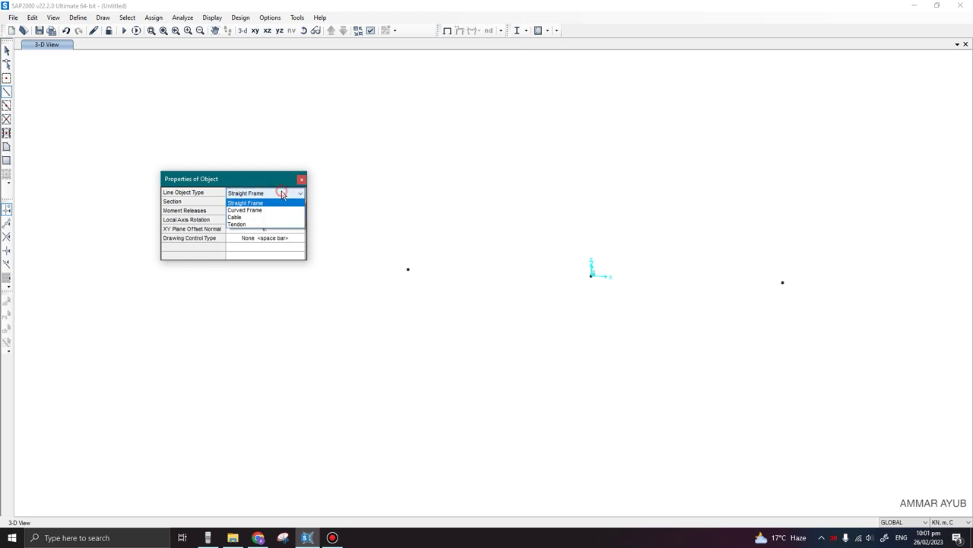
click(253, 211)
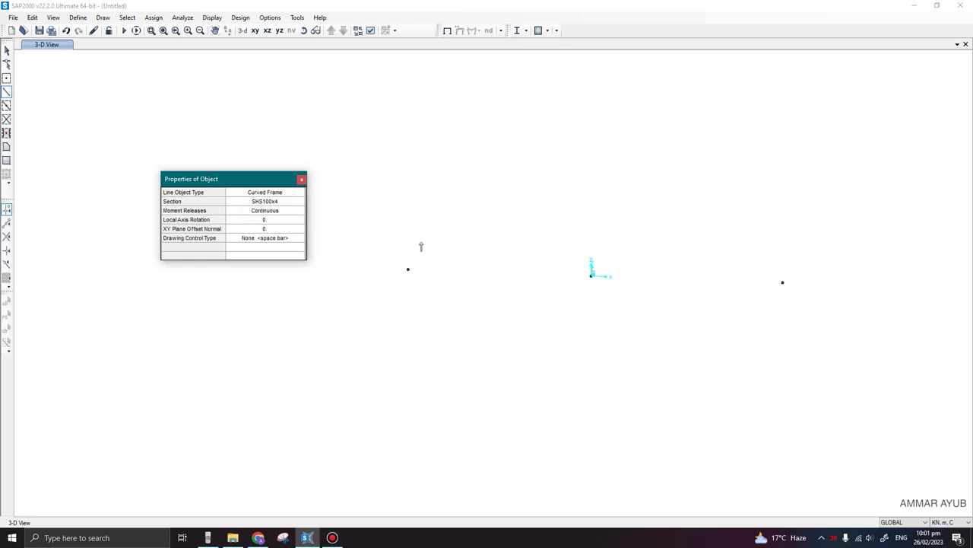
Draw the curved frame from the joint at X -4 to the joint at X 4.
click(408, 270)
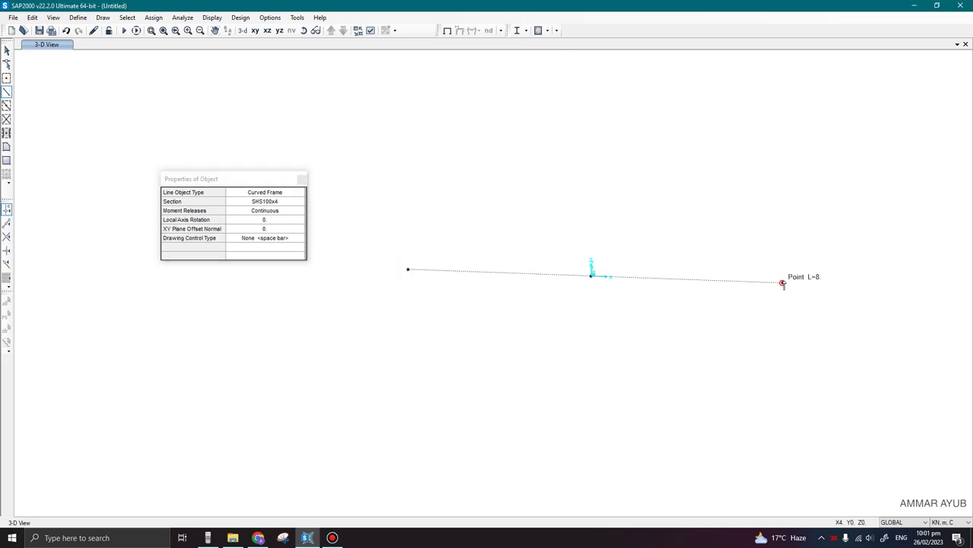
double_click(783, 283)
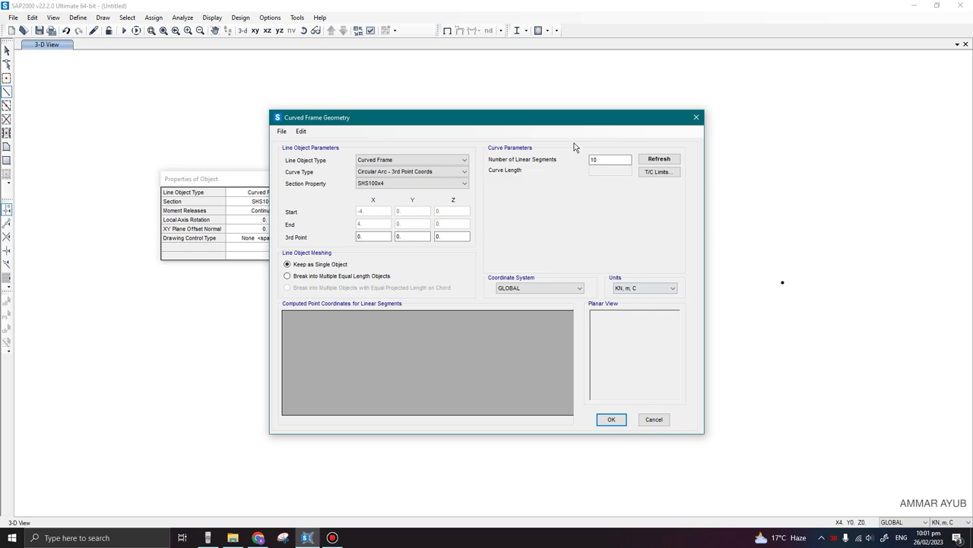
drag(569, 122, 510, 98)
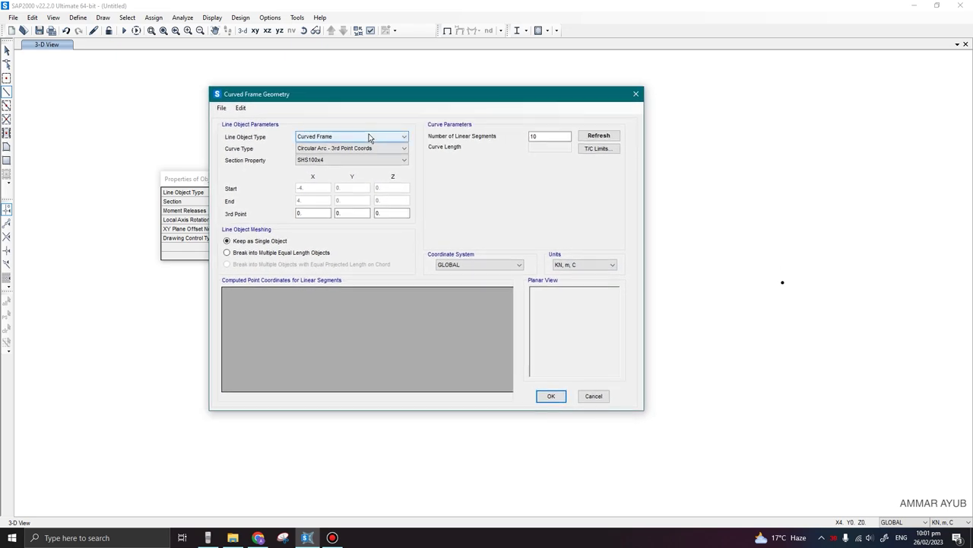
drag(393, 98, 213, 94)
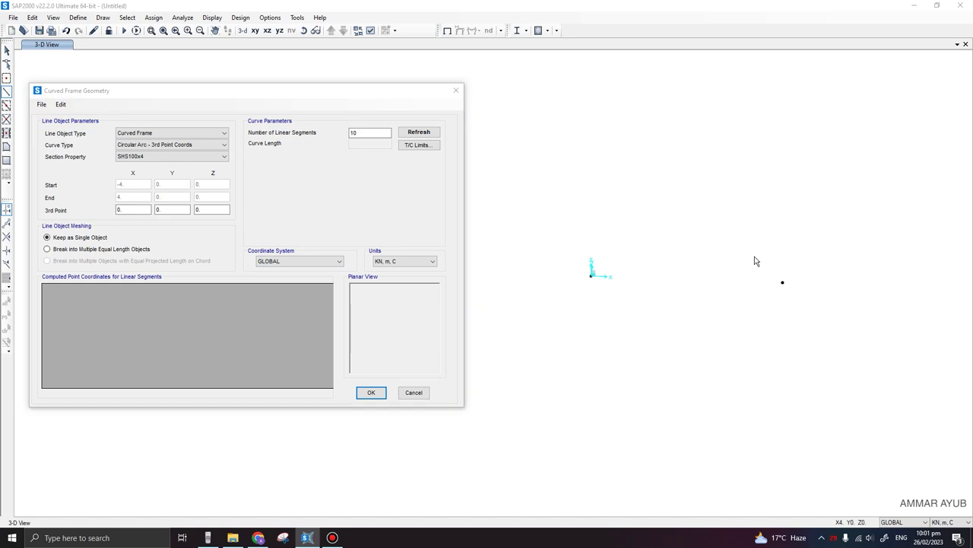
drag(302, 95, 202, 86)
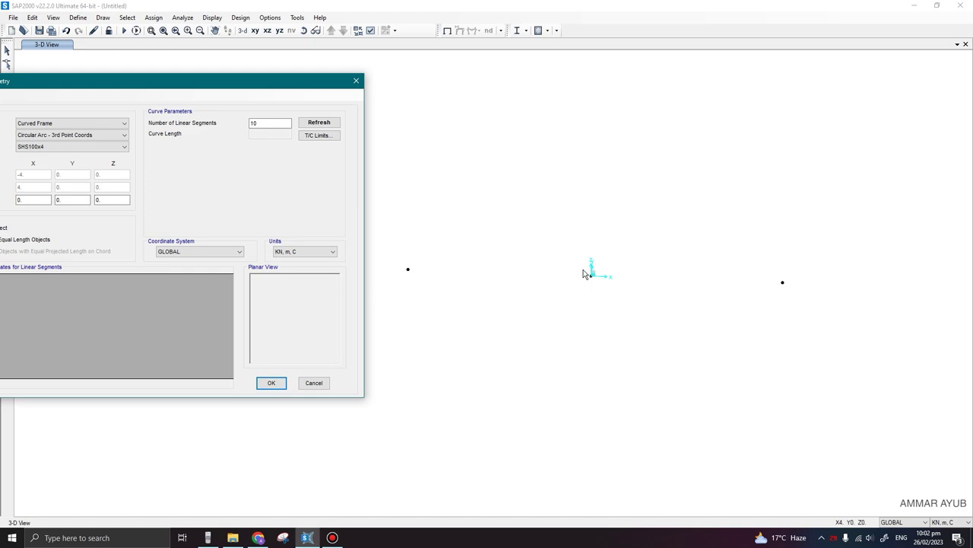
drag(304, 86, 446, 79)
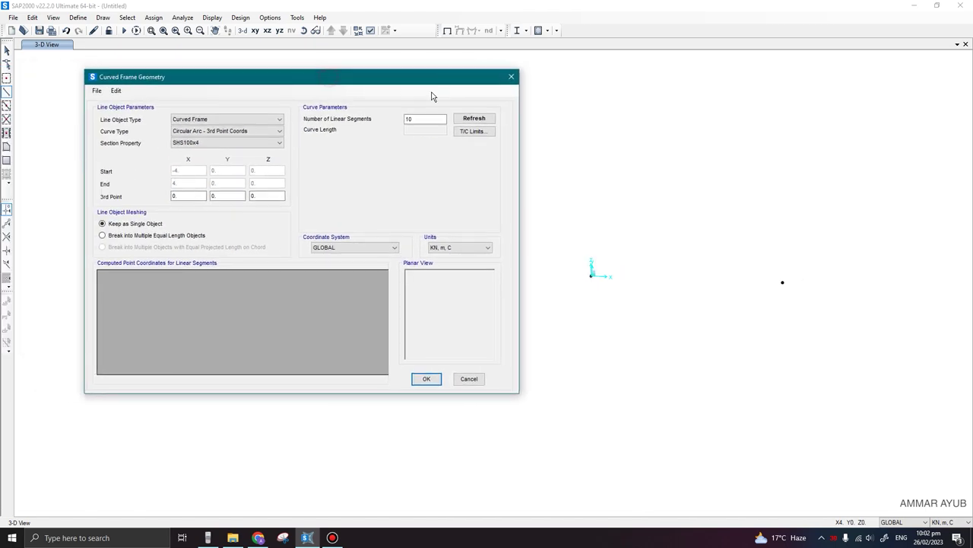
Set the circular arc's third point to X 0, Y 0, Z 2.
click(180, 196)
double_click(183, 196)
double_click(216, 196)
double_click(266, 197)
click(230, 196)
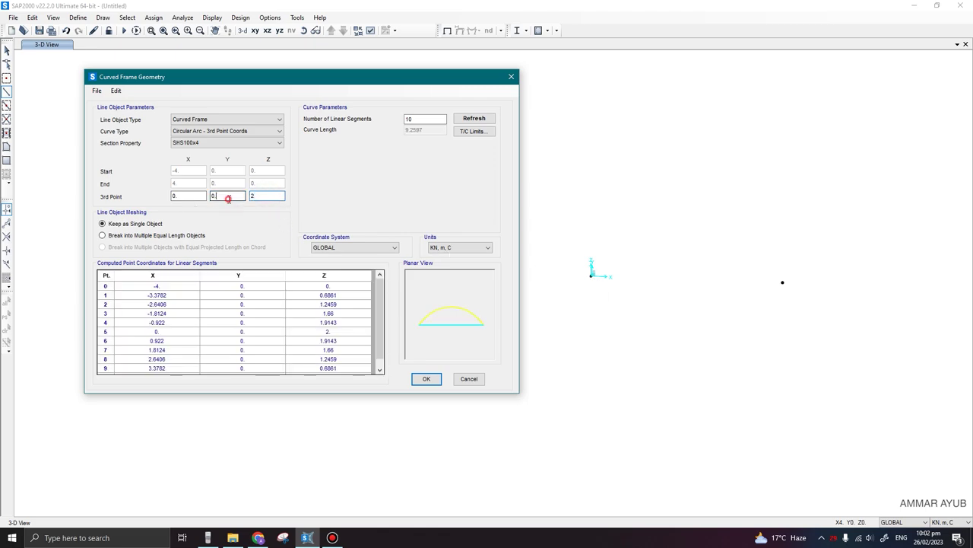
click(267, 196)
Break the arc into multiple equal-length objects with 10 linear segments and create it.
click(111, 238)
double_click(427, 119)
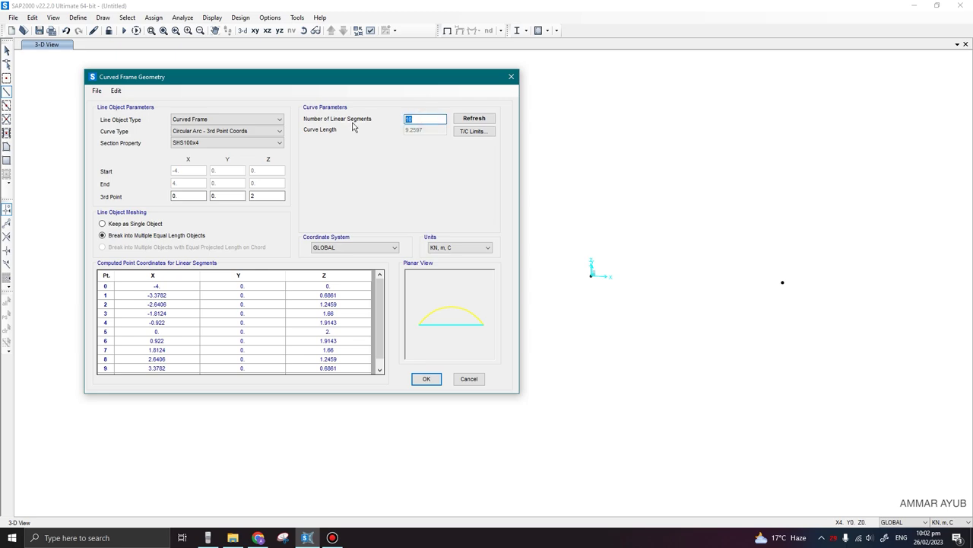
click(415, 119)
drag(409, 82, 346, 77)
click(365, 378)
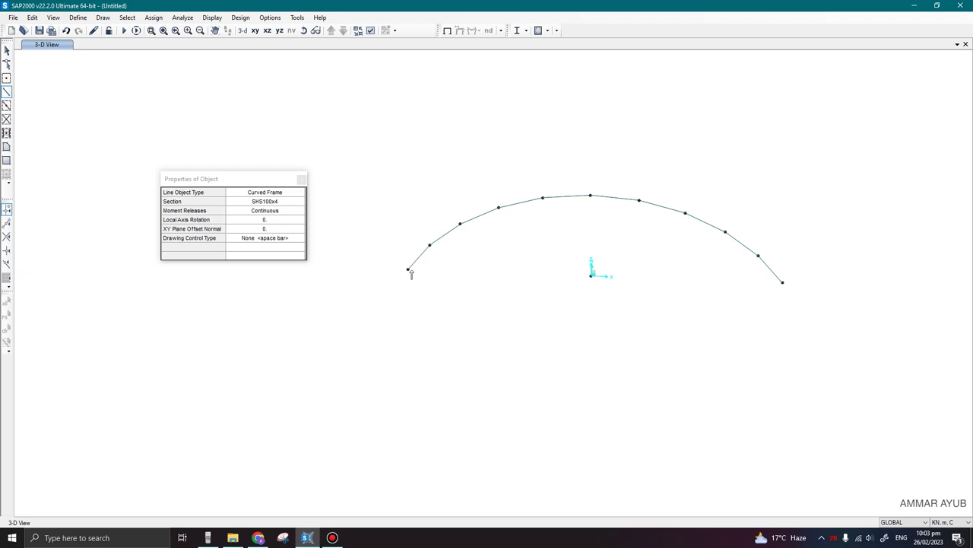
Leave frame drawing and select all segments of the arch together with its joints, excluding the two end joints.
shift+middle_drag(666, 299, 490, 354)
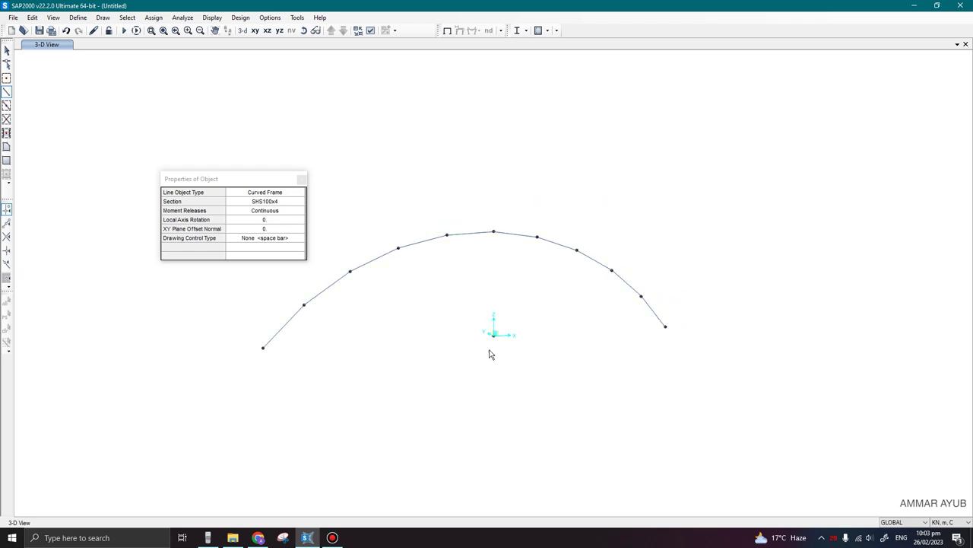
key(Escape)
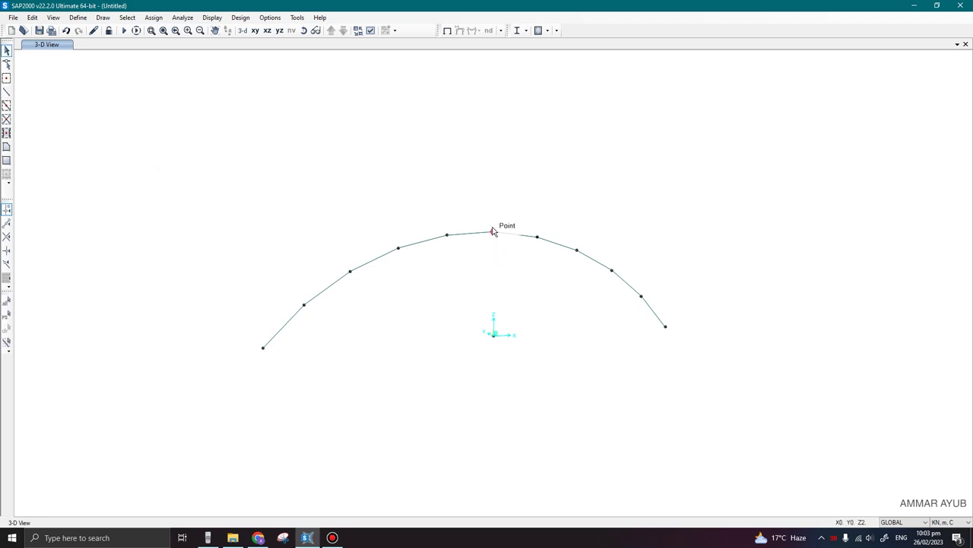
click(493, 232)
shift+middle_drag(485, 281, 590, 317)
drag(683, 302, 457, 220)
drag(482, 276, 380, 251)
drag(390, 310, 329, 278)
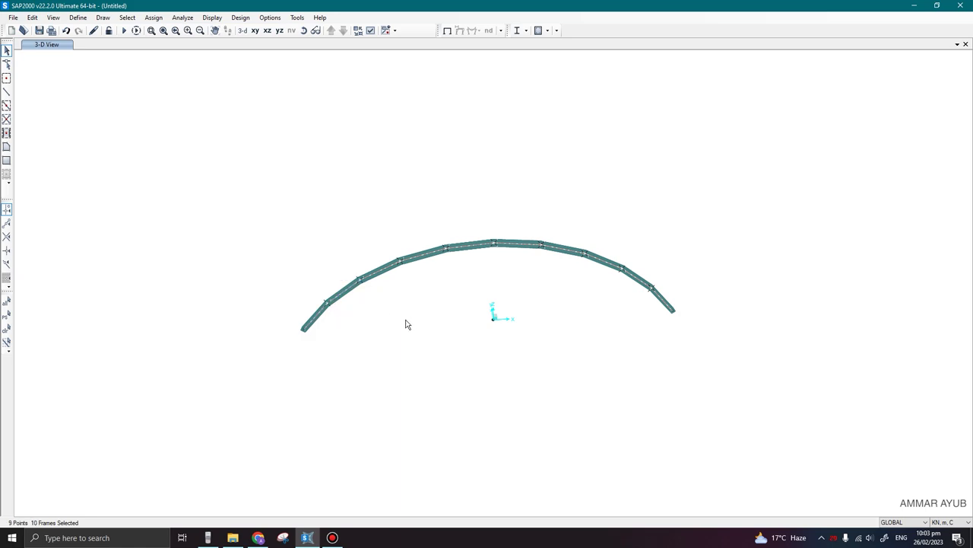
mouse_move(472, 308)
shift+middle_down()
mouse_move(441, 343)
mouse_move(426, 328)
mouse_move(467, 355)
shift+middle_up()
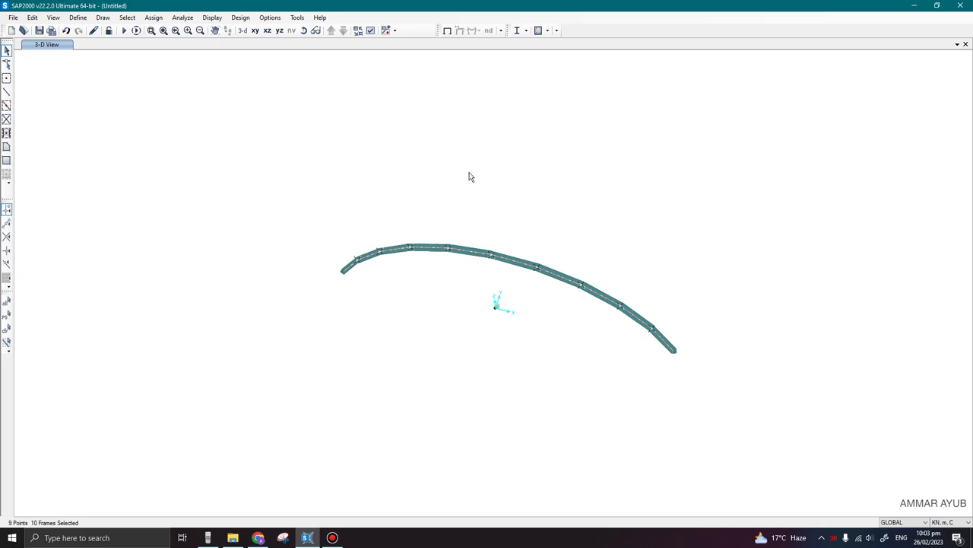
Set up a radial replication of the selected arch about a line parallel to Z, with 5 copies at 30 degrees.
key(ctrl+r)
drag(480, 163, 210, 131)
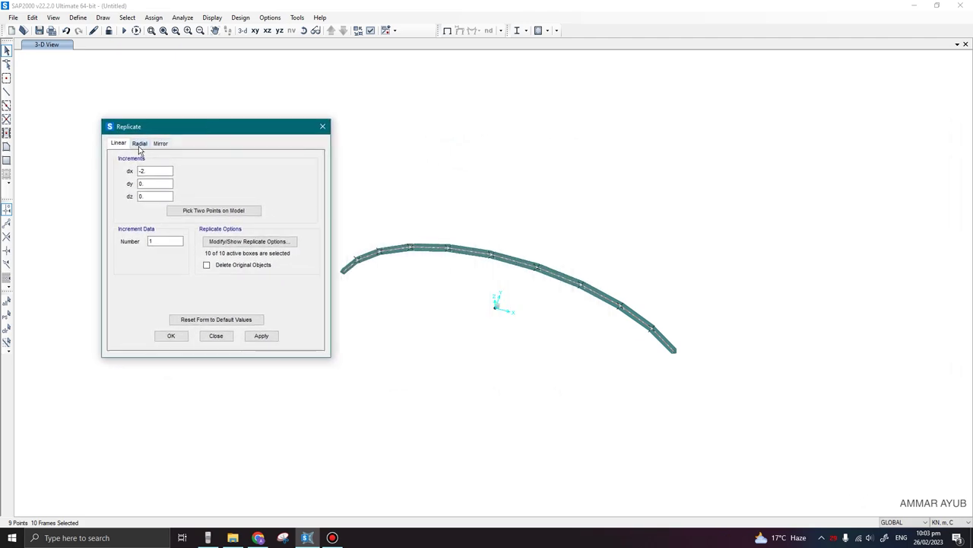
click(142, 144)
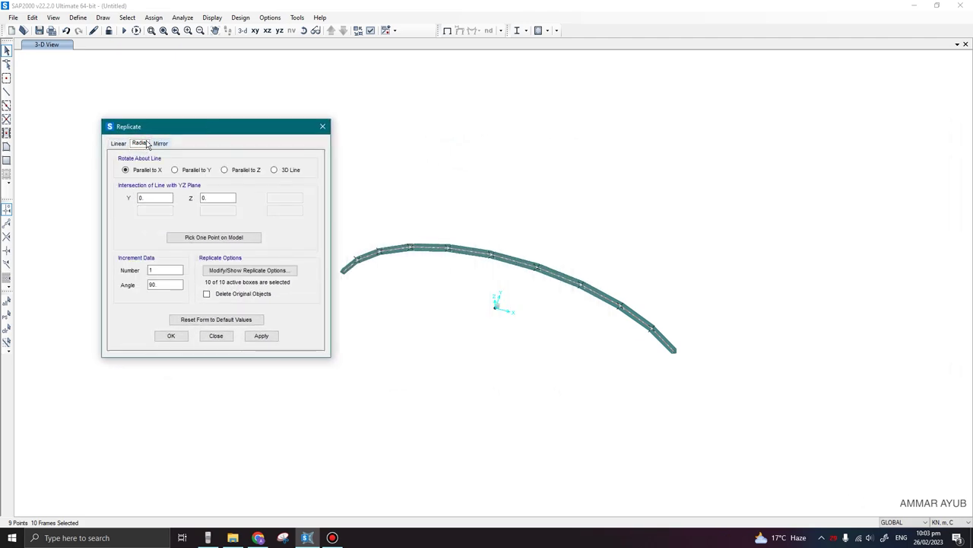
drag(225, 127, 209, 110)
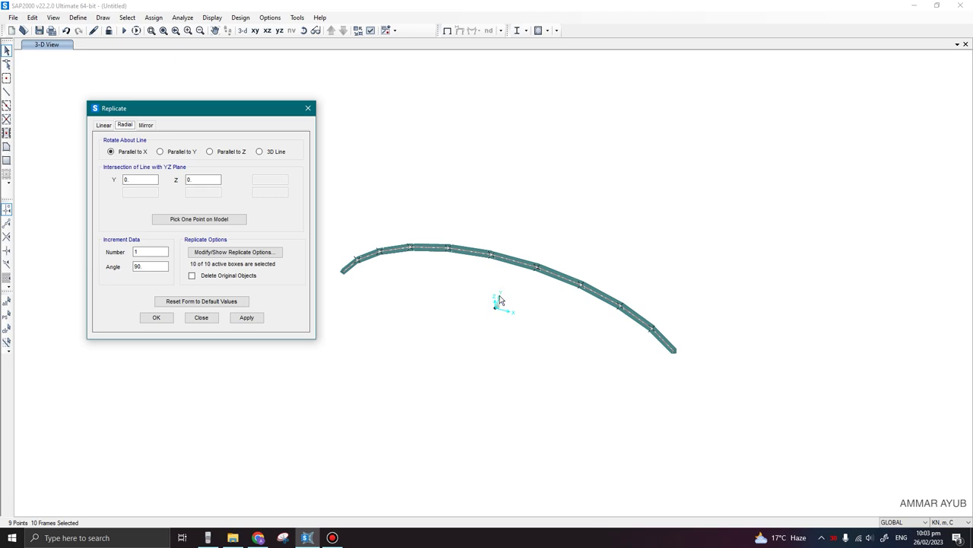
click(210, 152)
double_click(155, 266)
text(30)
double_click(148, 252)
Keep the rotation line's intersection at X 0, Y 0 and apply the radial replication.
drag(244, 113, 241, 93)
drag(135, 160, 122, 159)
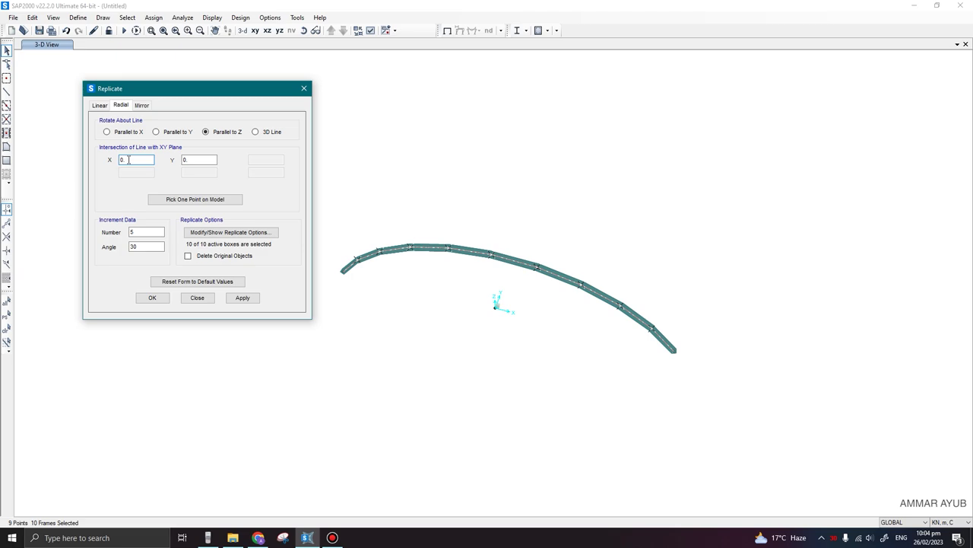
drag(199, 159, 173, 162)
click(253, 301)
shift+middle_drag(529, 364, 469, 394)
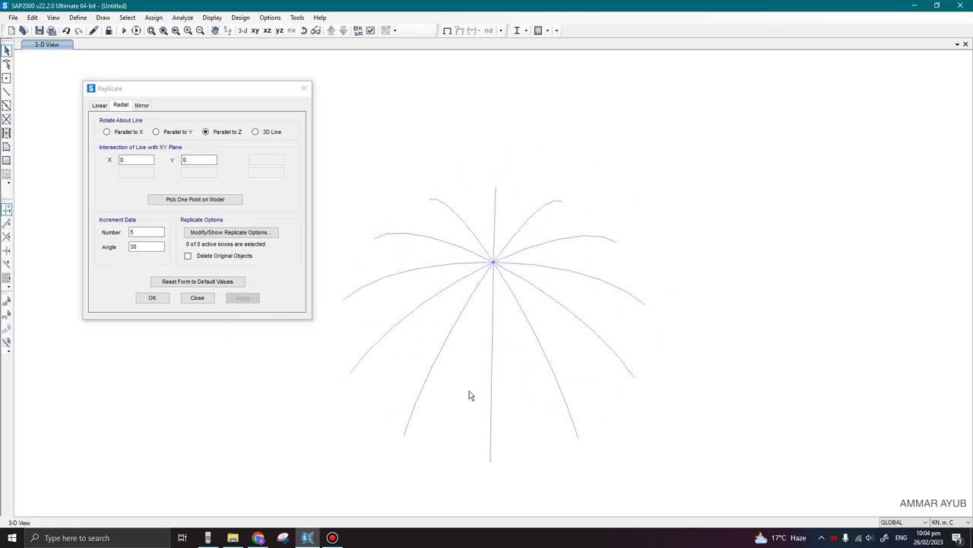
Clear the selection of arch segments and close the Replicate dialog.
click(592, 283)
click(587, 235)
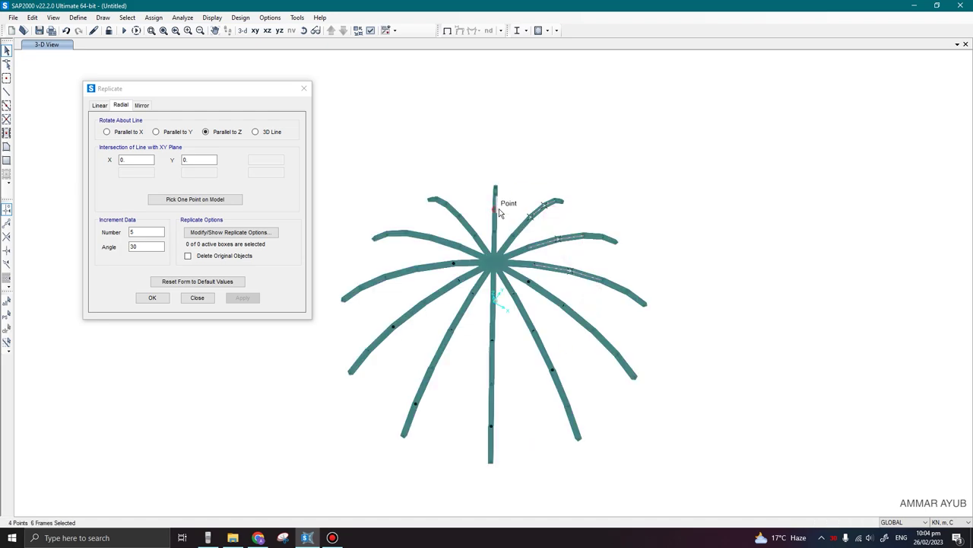
key(ctrl+q)
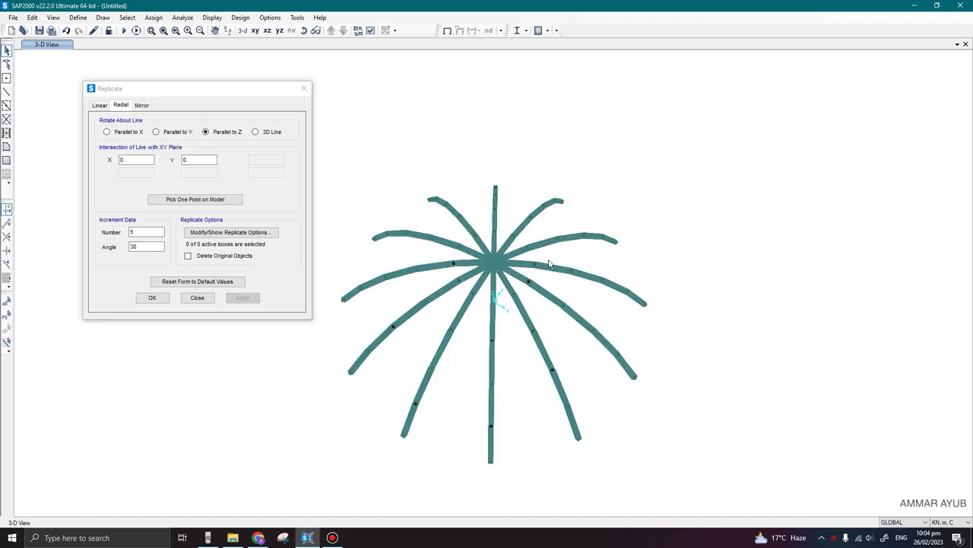
shift+middle_drag(550, 264, 636, 289)
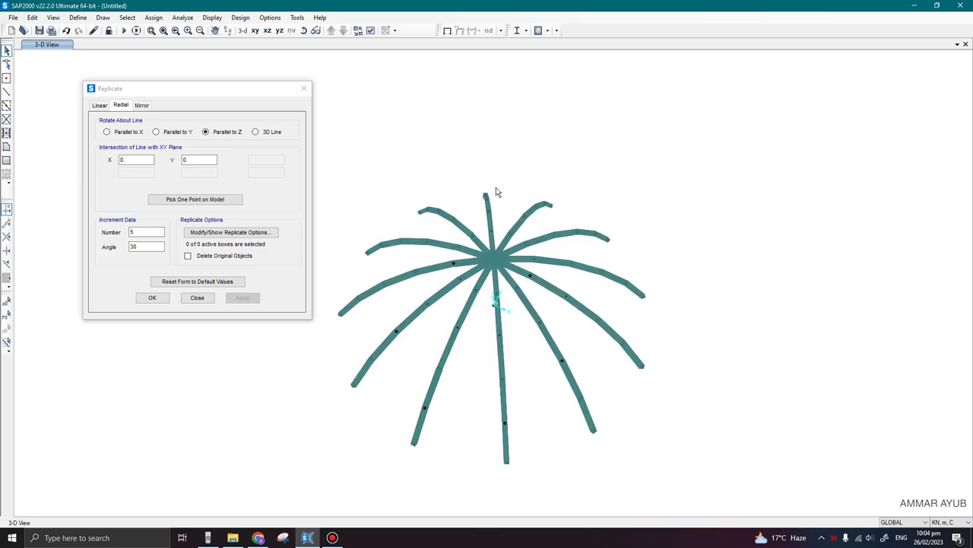
shift+middle_drag(589, 262, 582, 299)
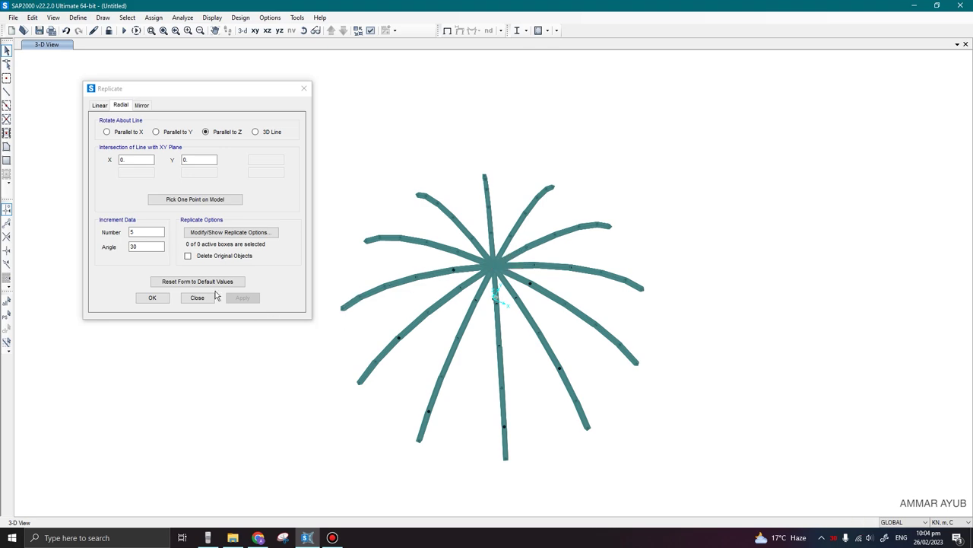
double_click(144, 232)
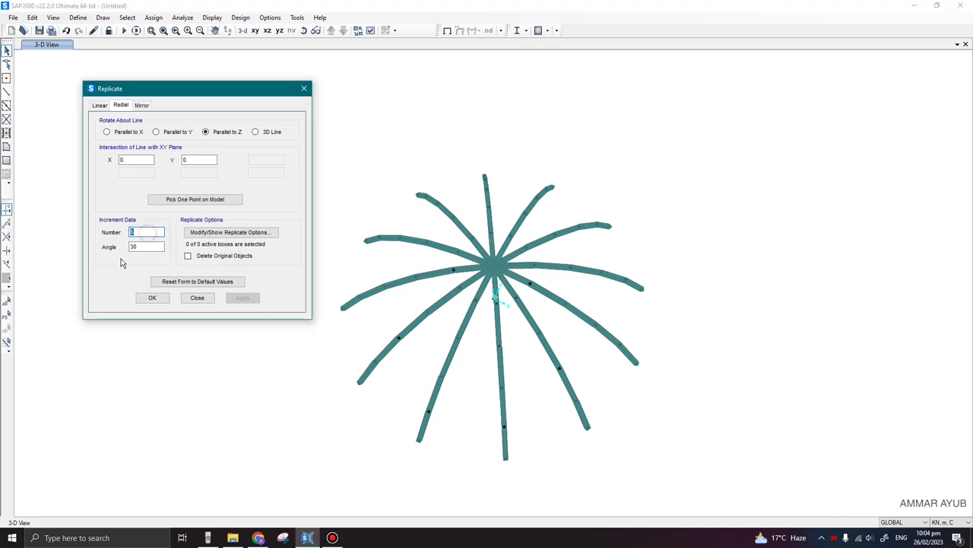
click(160, 299)
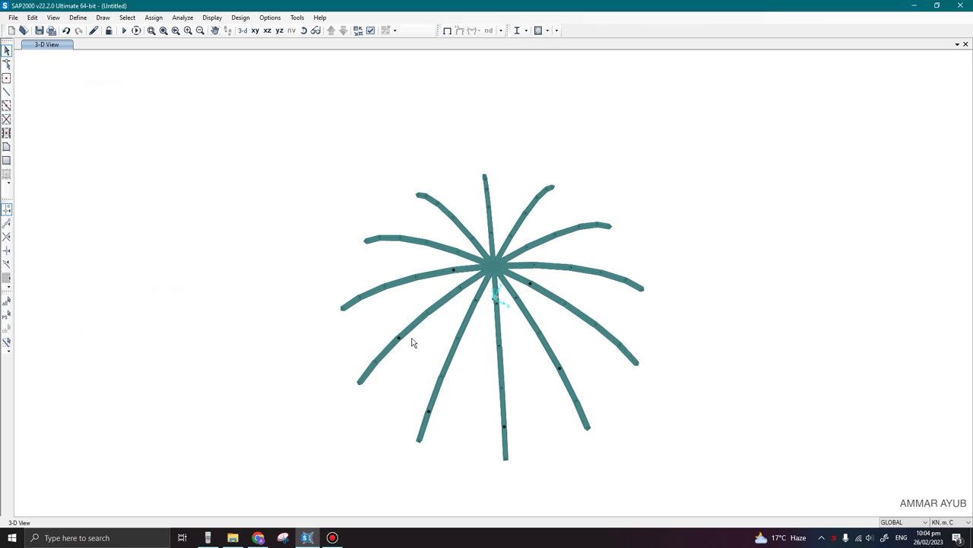
Start drawing line objects with the type set to Straight Frame and the section set to SHS50X4.
shift+middle_drag(431, 426, 389, 352)
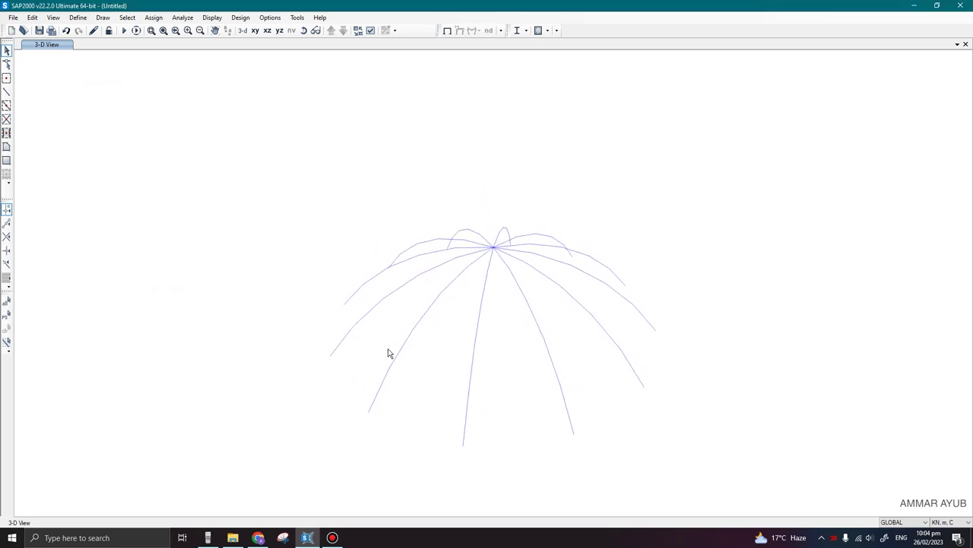
click(7, 91)
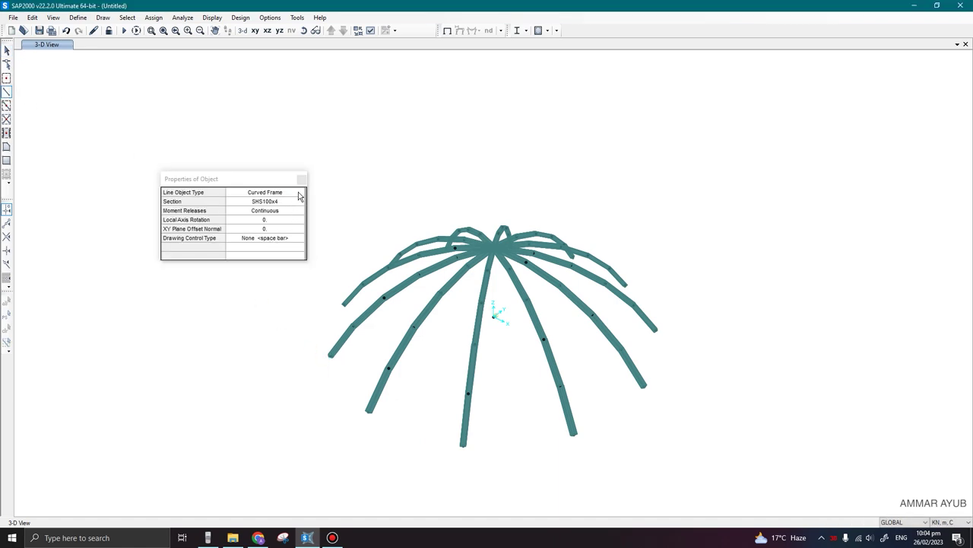
click(299, 193)
click(293, 193)
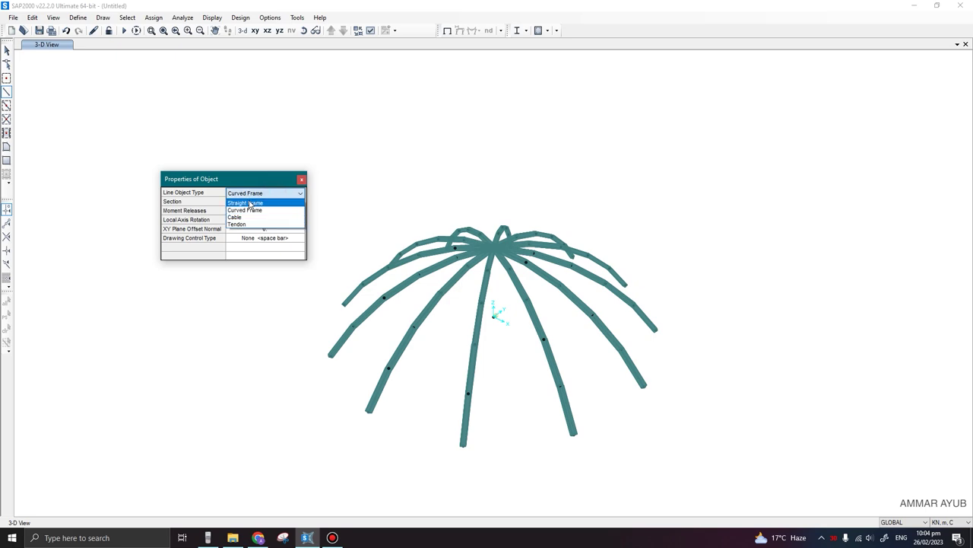
click(250, 204)
click(257, 201)
click(257, 202)
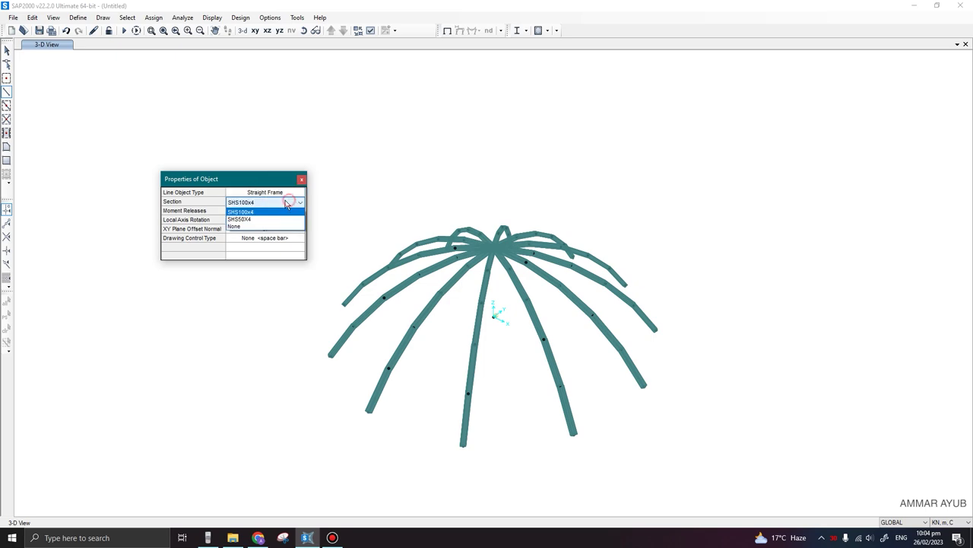
click(247, 219)
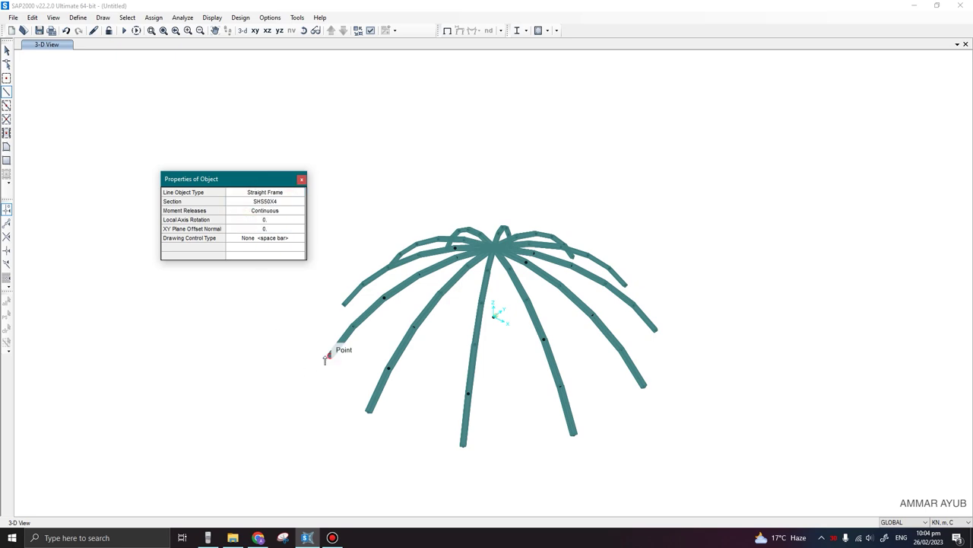
Draw straight frames from one arch base joint to the next around the dome to form the base ring.
click(329, 354)
click(369, 411)
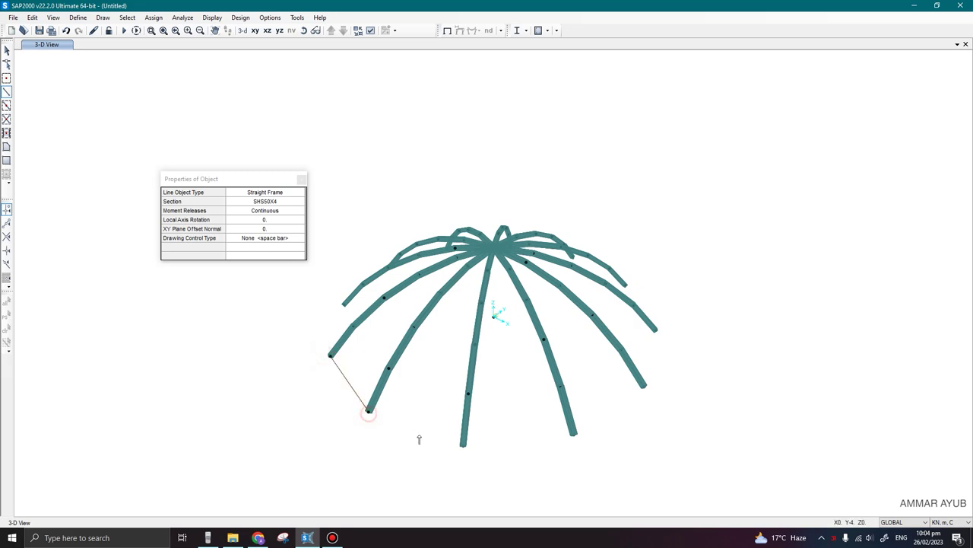
click(463, 445)
click(574, 435)
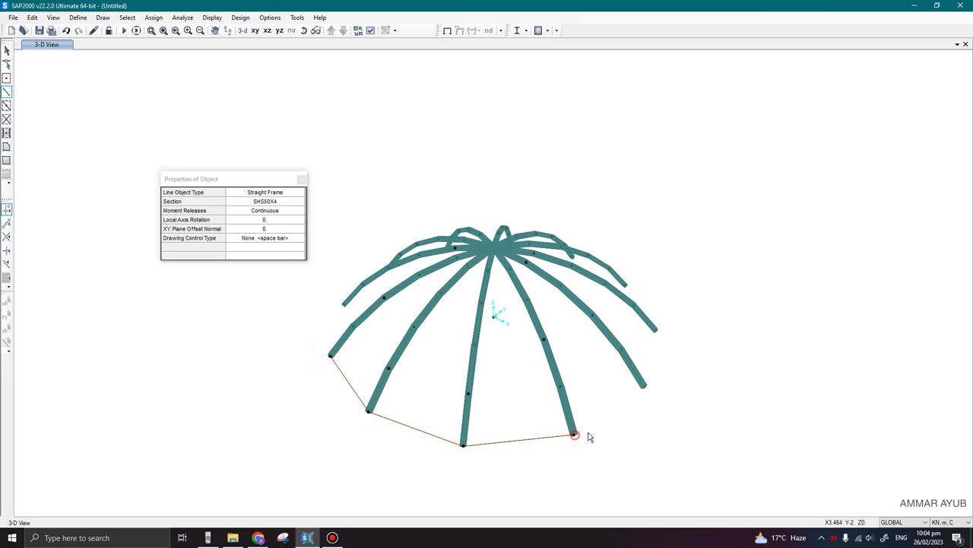
click(643, 385)
shift+middle_drag(655, 330, 638, 408)
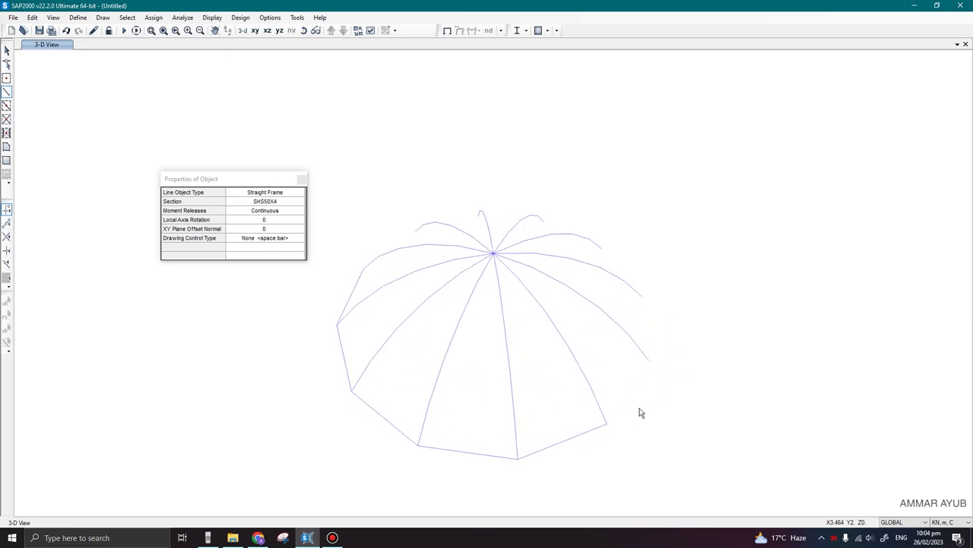
click(649, 360)
click(642, 298)
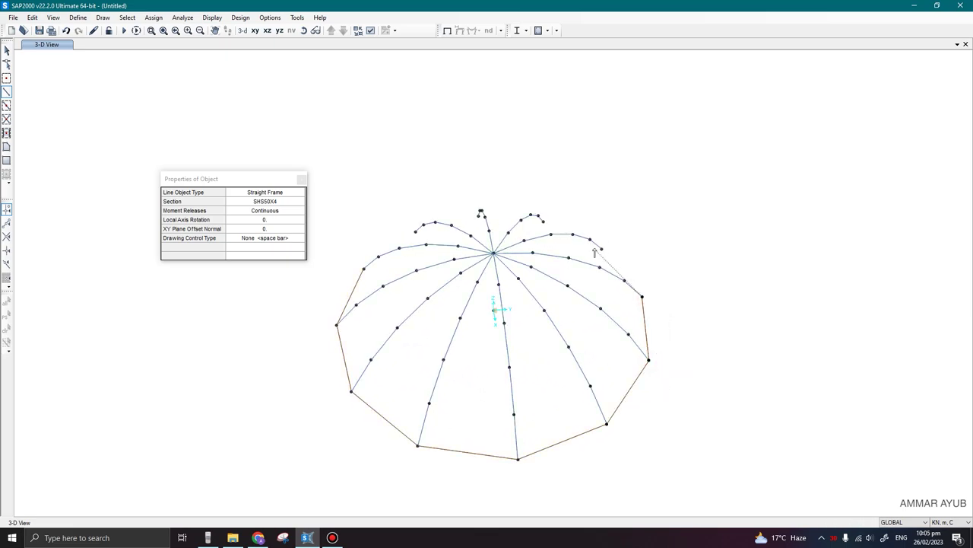
click(600, 249)
Draw the remaining horizontal rings of straight SHS50X4 frames through the arch joints at each level up to the crown, and leave frame drawing.
shift+middle_drag(726, 337, 315, 355)
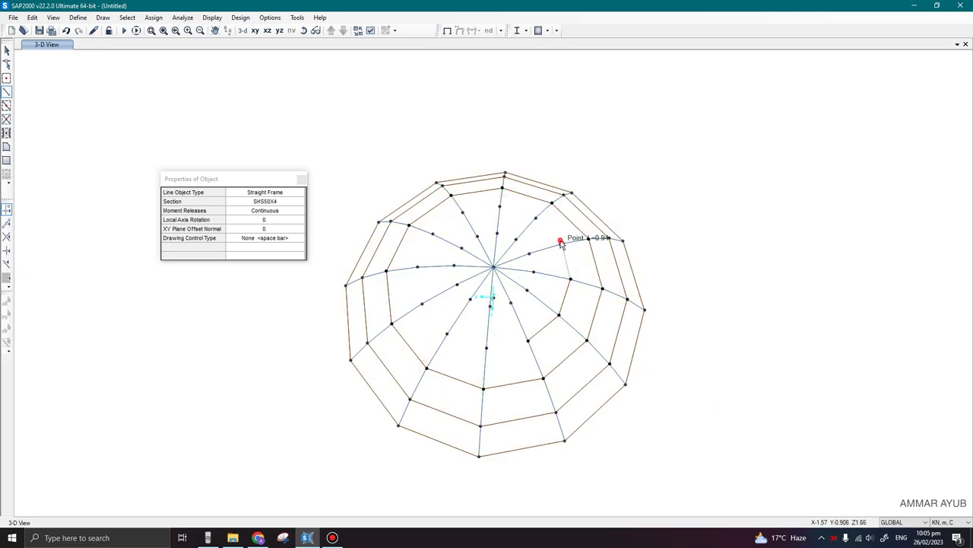
shift+middle_drag(445, 332, 531, 266)
shift+middle_drag(487, 311, 542, 442)
key(Escape)
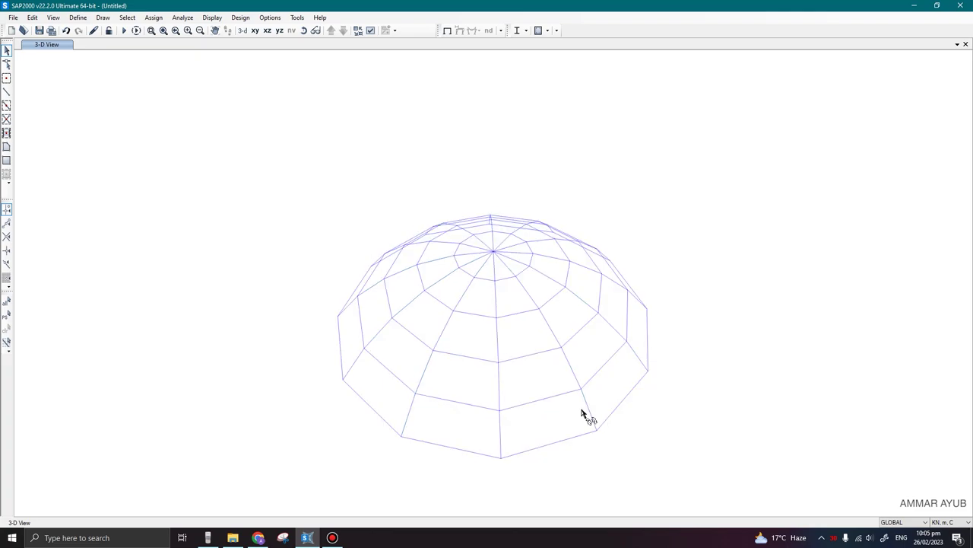
Select all base joints of the dome together with the frames of the lowest ring.
shift+middle_drag(586, 433, 486, 426)
scroll(508, 433, down, 2)
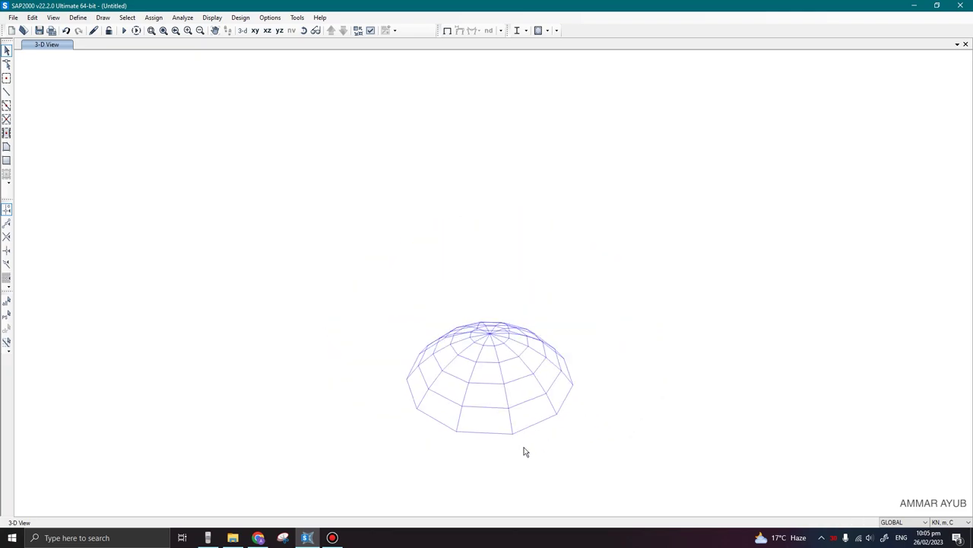
shift+middle_drag(543, 472, 422, 428)
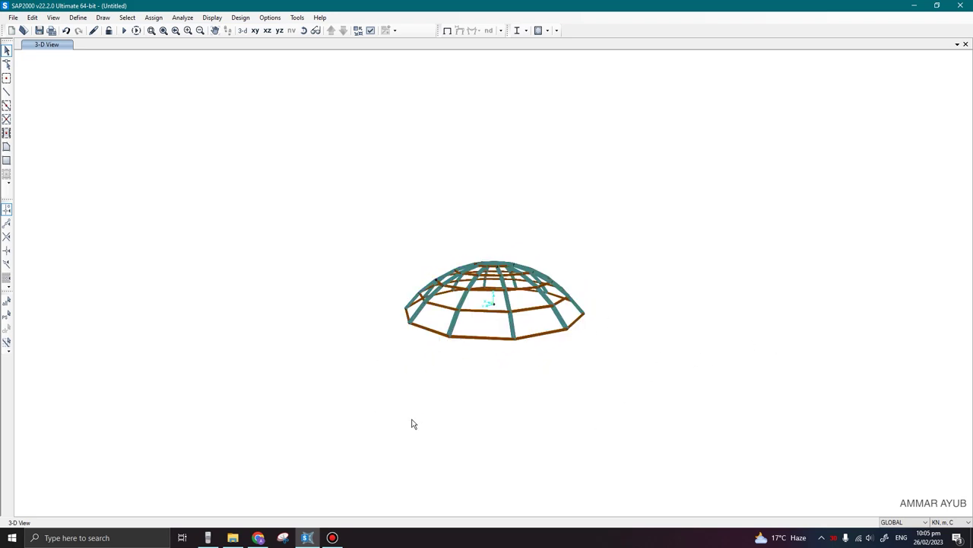
click(493, 304)
click(448, 335)
click(514, 339)
click(567, 329)
click(583, 313)
shift+middle_drag(579, 315, 439, 319)
drag(390, 302, 601, 333)
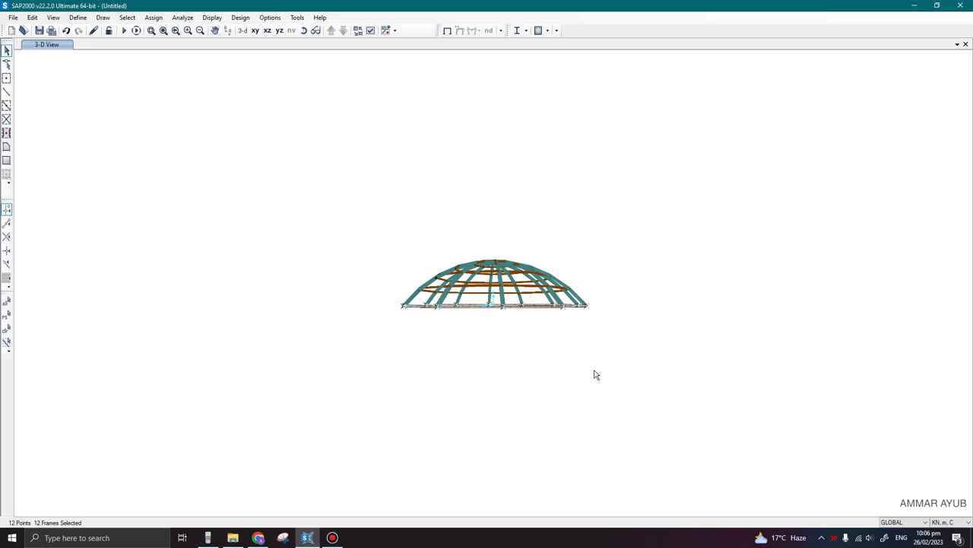
Assign fixed restraints to the selected base joints, restraining all three translations and all three rotations.
key(ctrl+r)
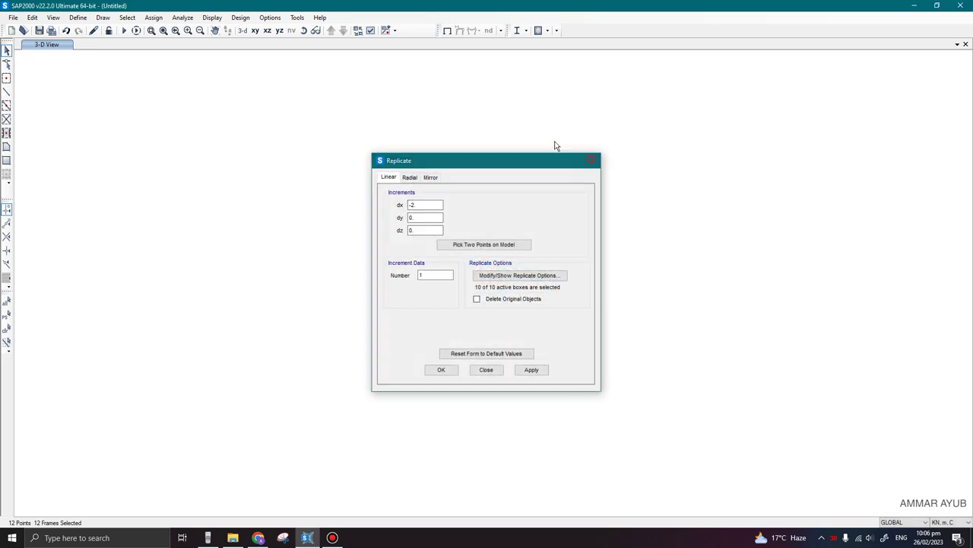
click(593, 159)
click(154, 18)
mouse_move(169, 30)
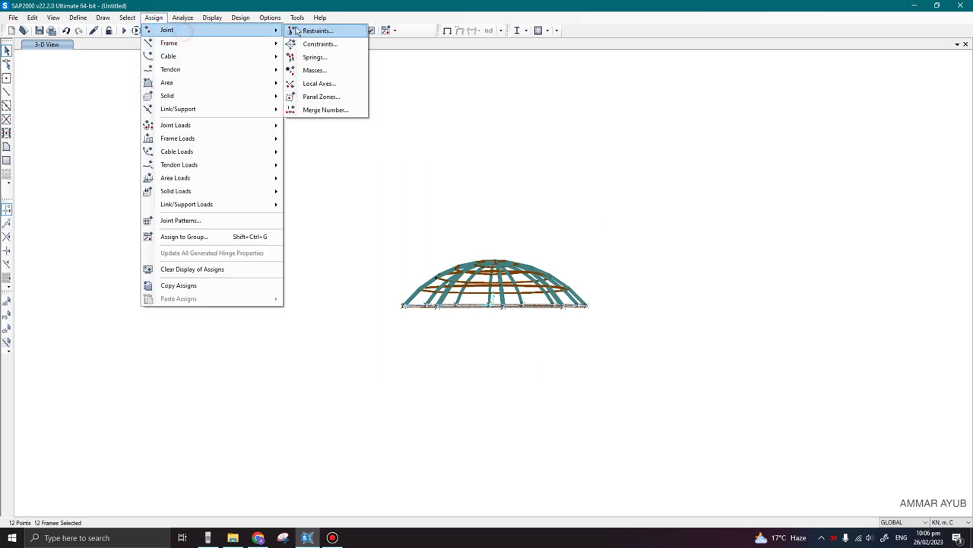
click(313, 30)
click(429, 287)
click(523, 321)
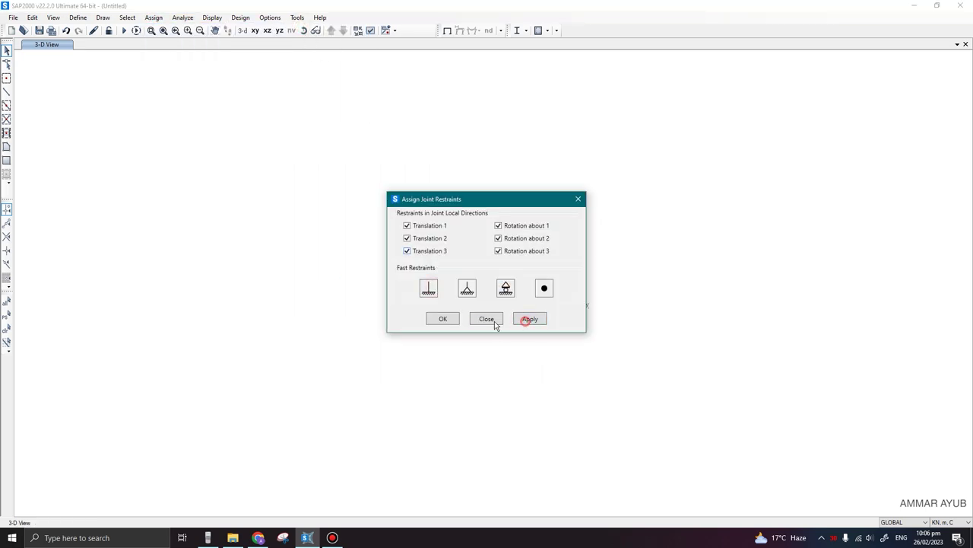
click(491, 319)
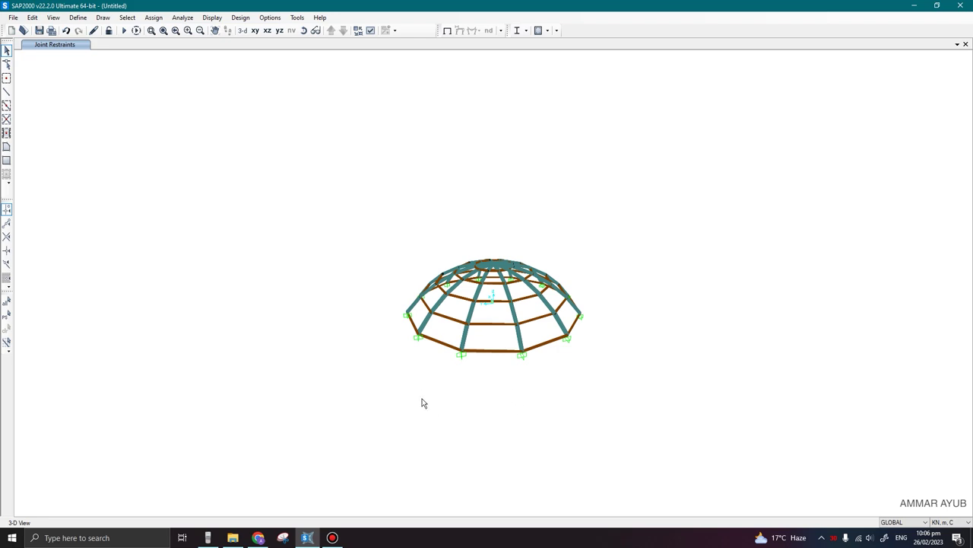
shift+middle_drag(424, 401, 648, 390)
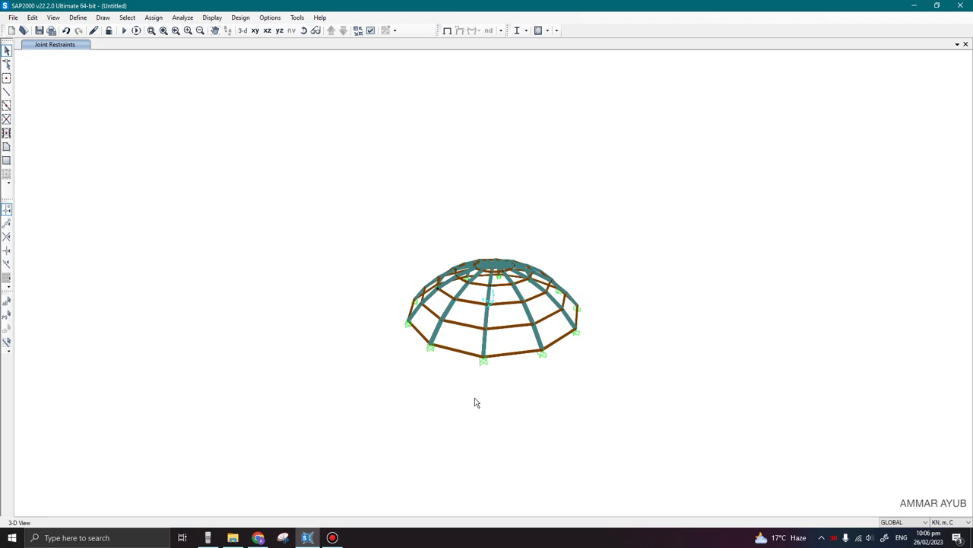
shift+middle_drag(392, 377, 598, 435)
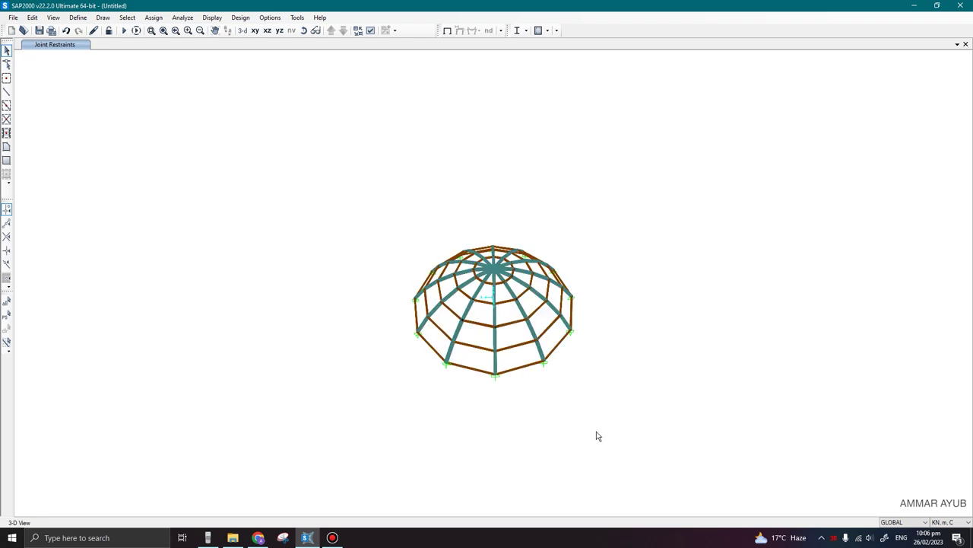